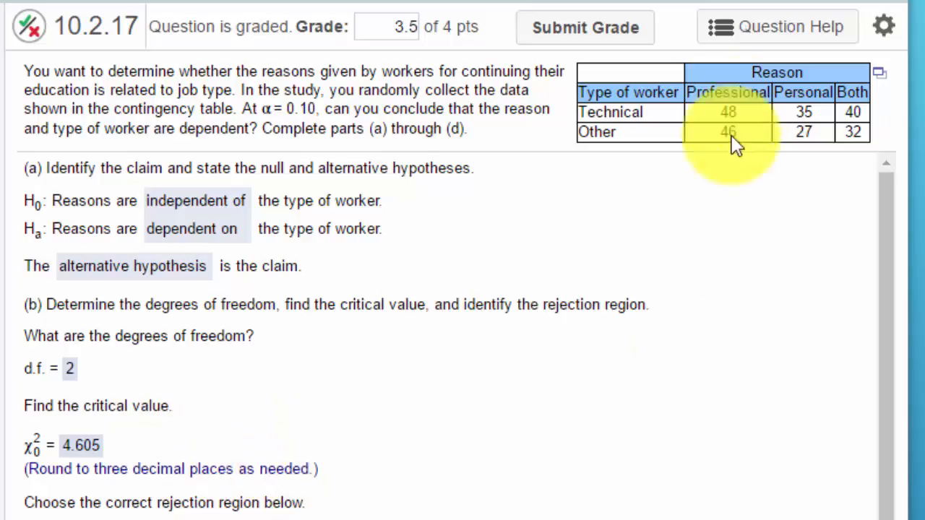
Launch StatCrunch from the question's help options, open its Chi-Square calculator, and reposition the calculator window
left_click(805, 29)
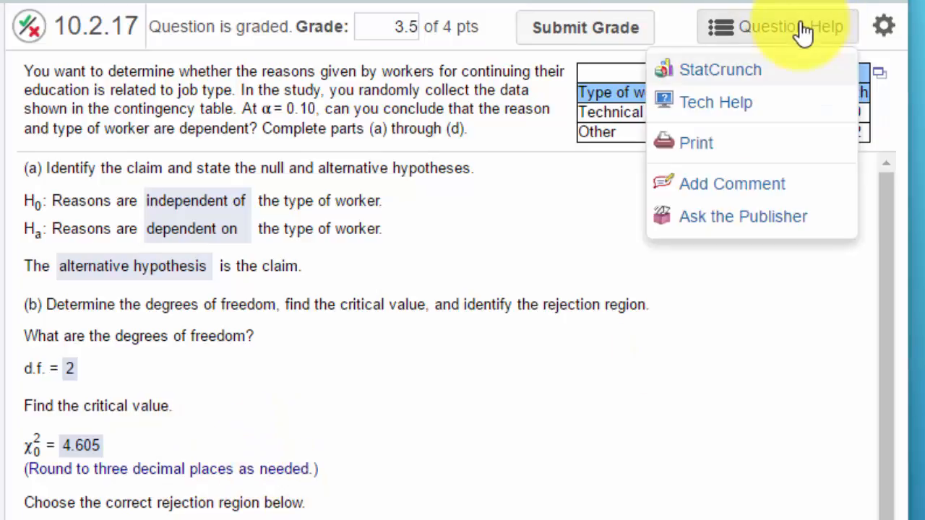
left_click(762, 58)
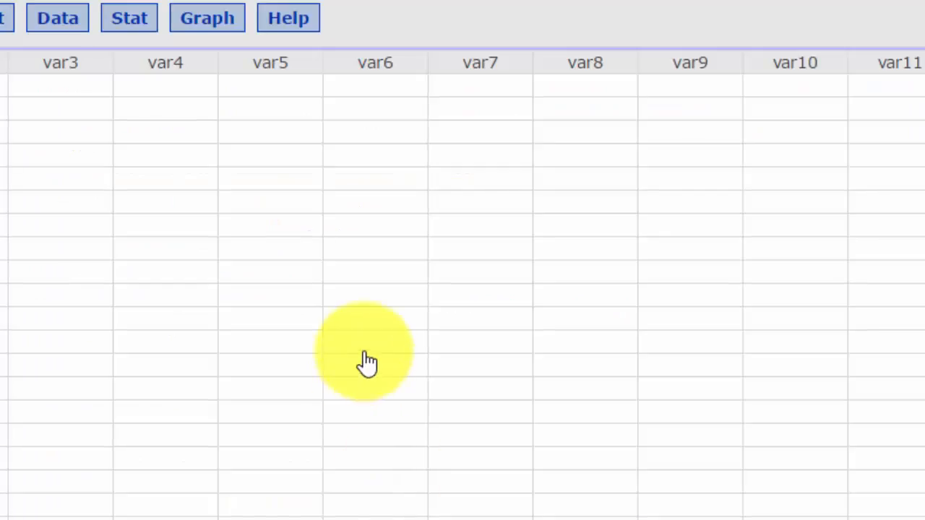
left_click(133, 26)
mouse_move(138, 54)
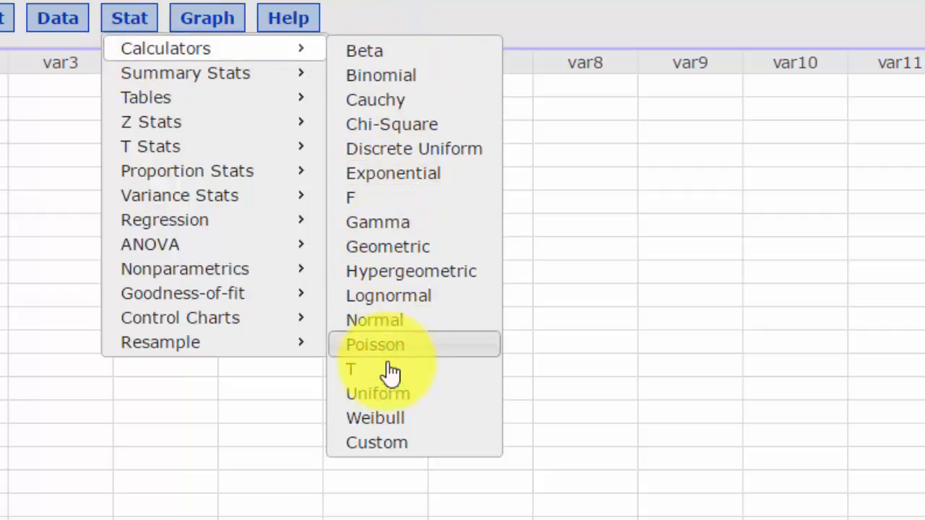
left_click(394, 134)
left_click_drag(554, 147, 219, 45)
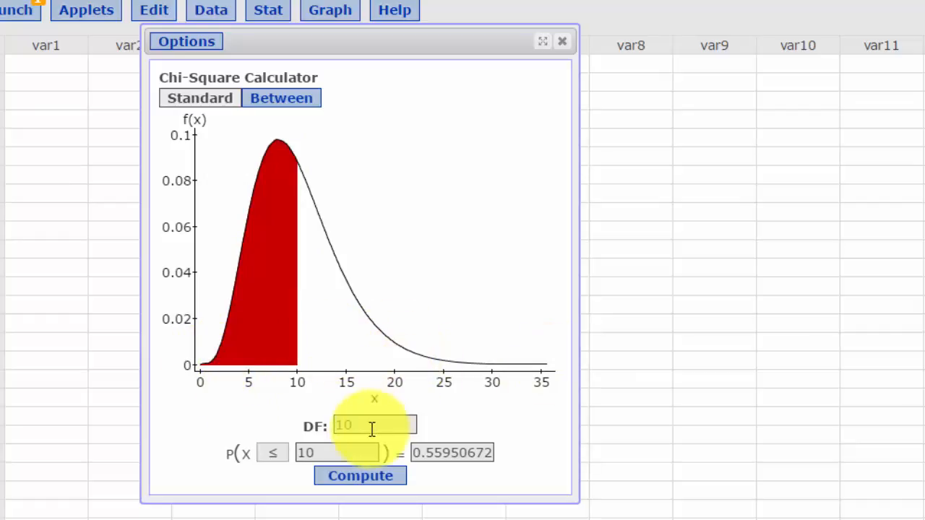
Compute the chi-square critical value with 2 degrees of freedom and an upper-tail (≥) probability of .1
left_click_drag(374, 423, 314, 417)
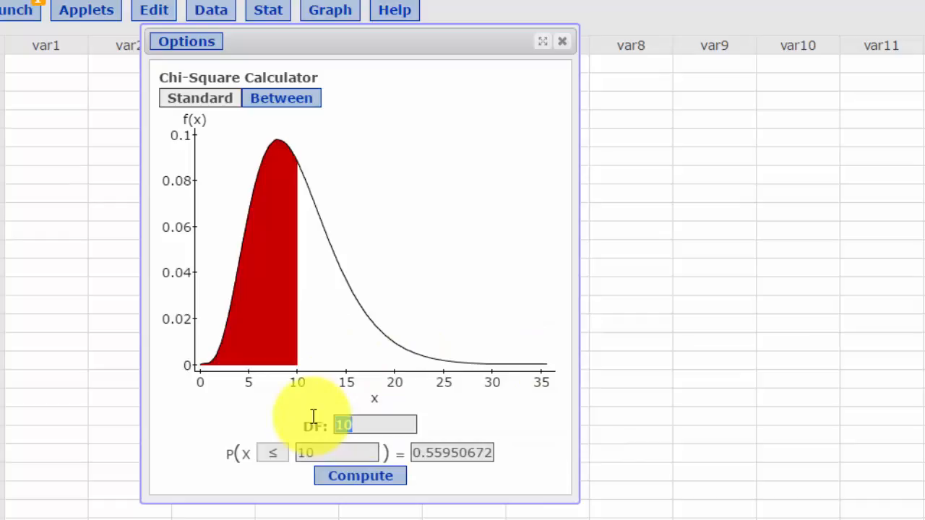
type("2")
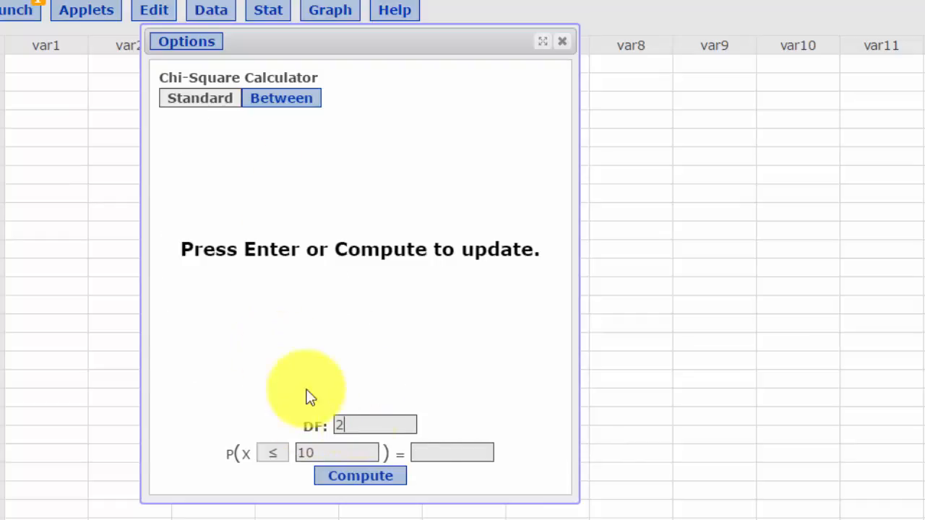
left_click(458, 454)
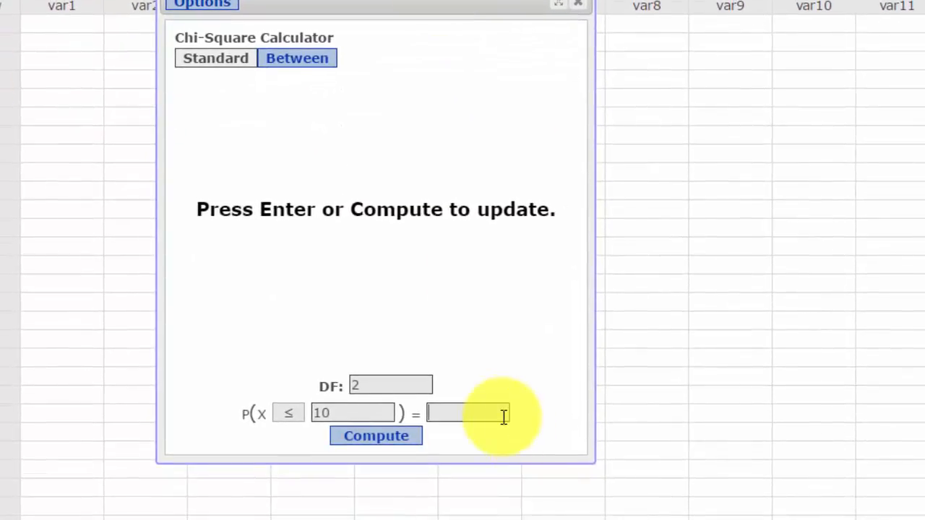
type(".01")
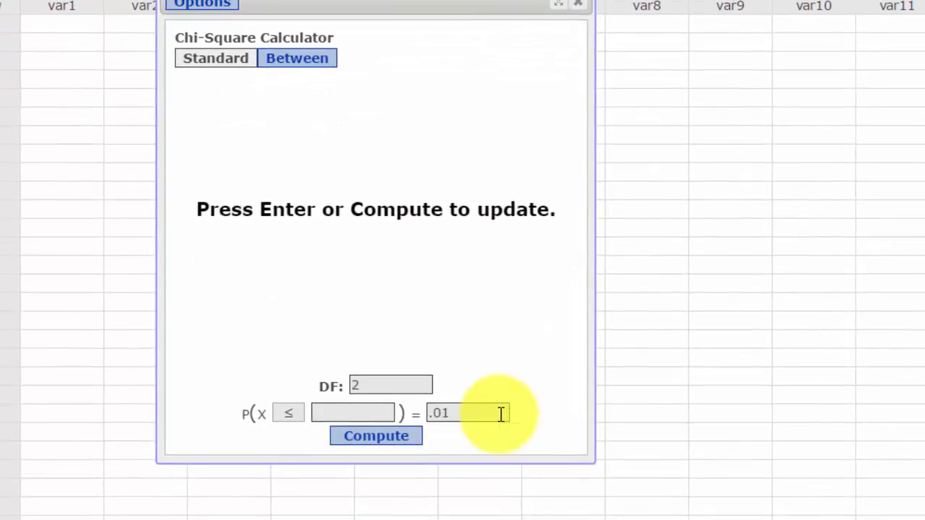
key("BackSpace")
key("BackSpace")
key("BackSpace")
type(".1")
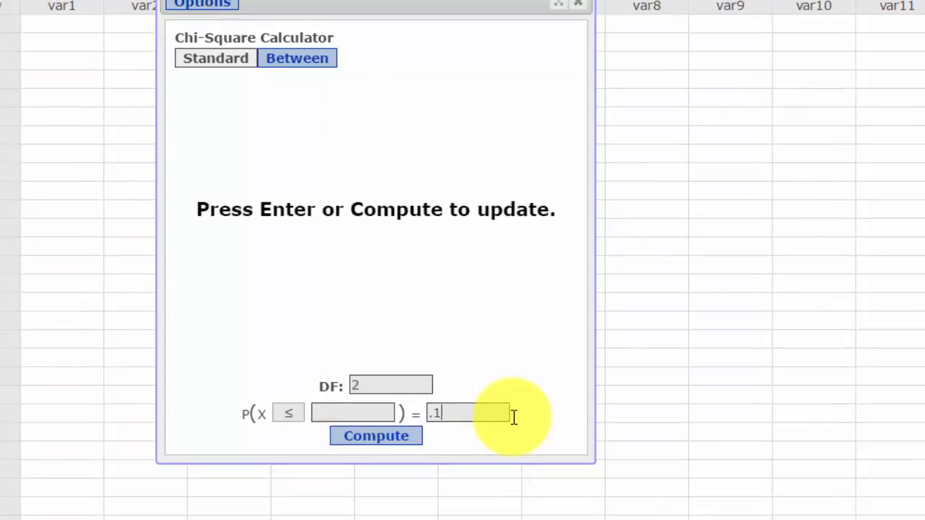
left_click(290, 415)
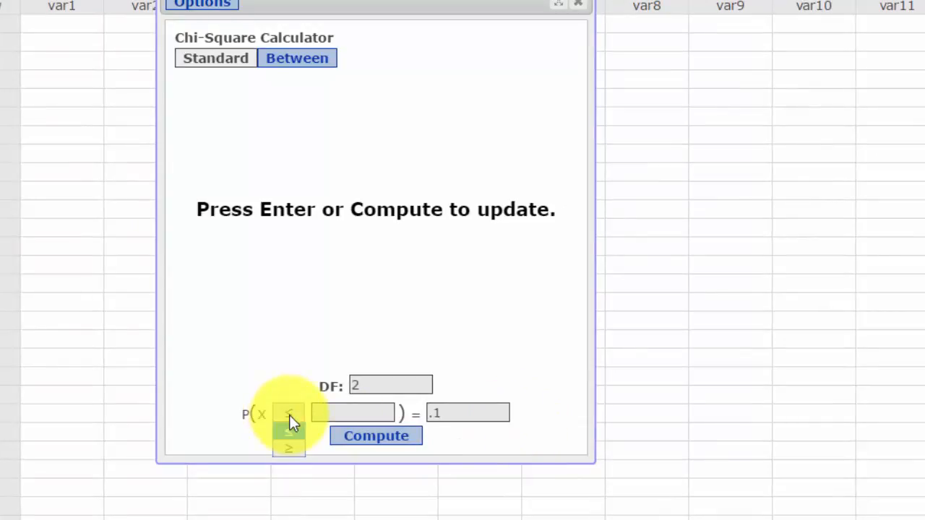
left_click(285, 448)
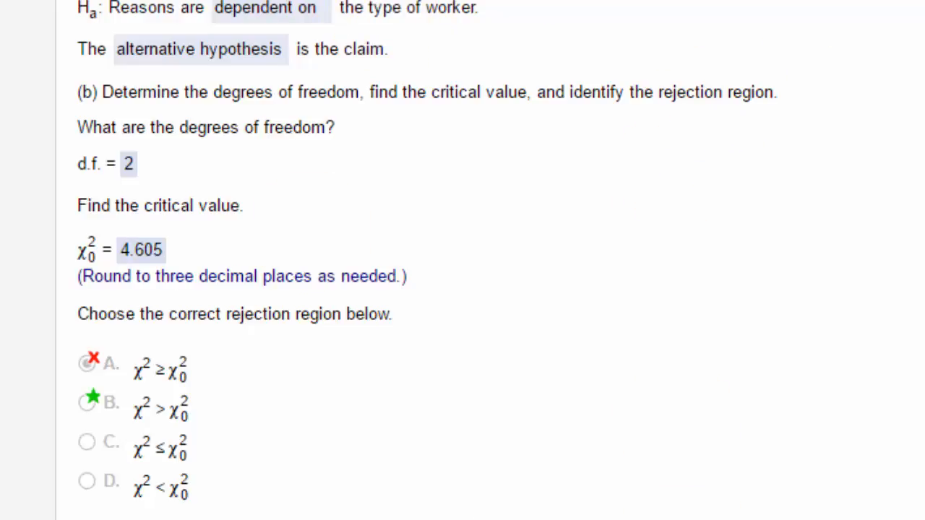
Load the question's contingency table of worker type and reason into StatCrunch
scroll(155, 477, "down", 3)
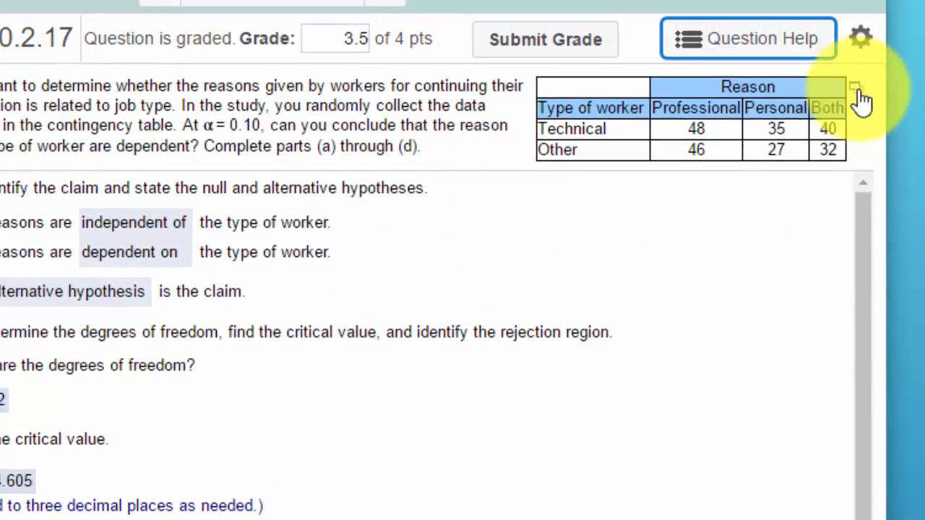
left_click(859, 92)
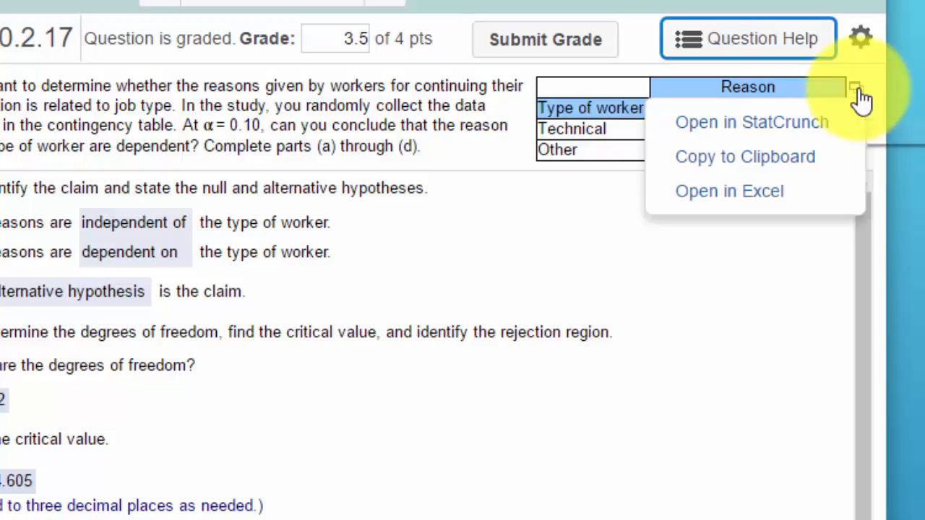
left_click(756, 115)
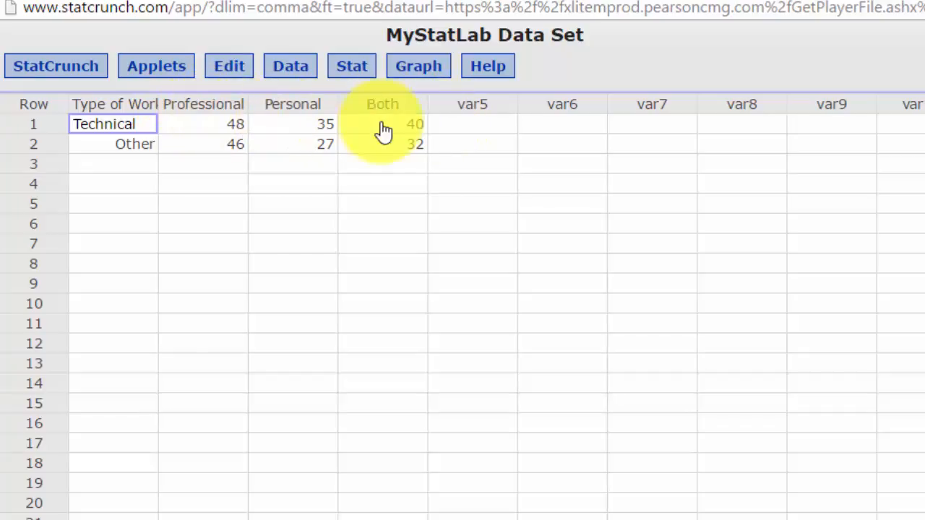
Open the contingency table dialog for summary data and move it aside from the data columns
left_click(353, 75)
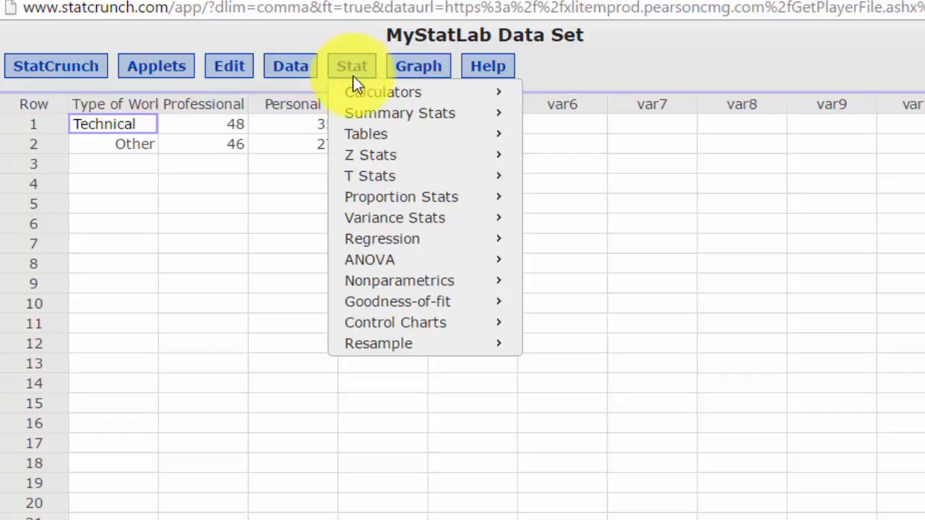
mouse_move(362, 138)
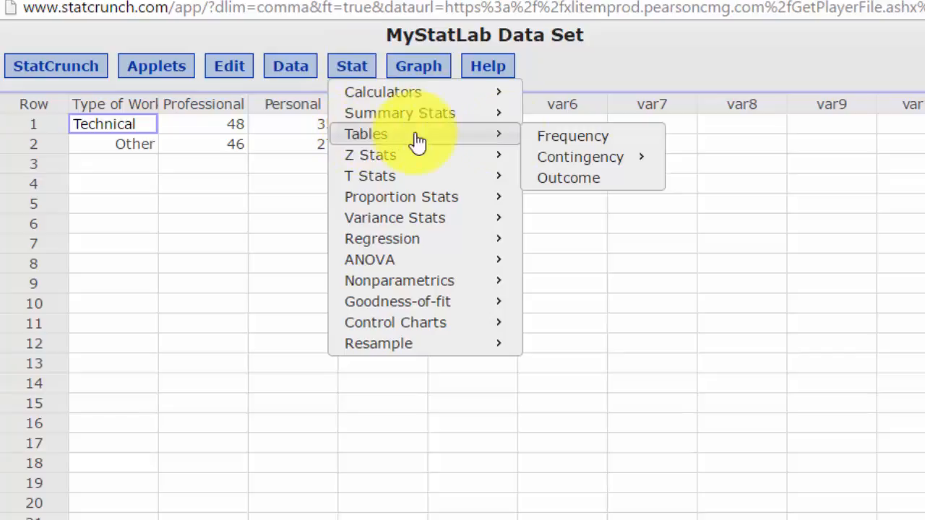
mouse_move(632, 171)
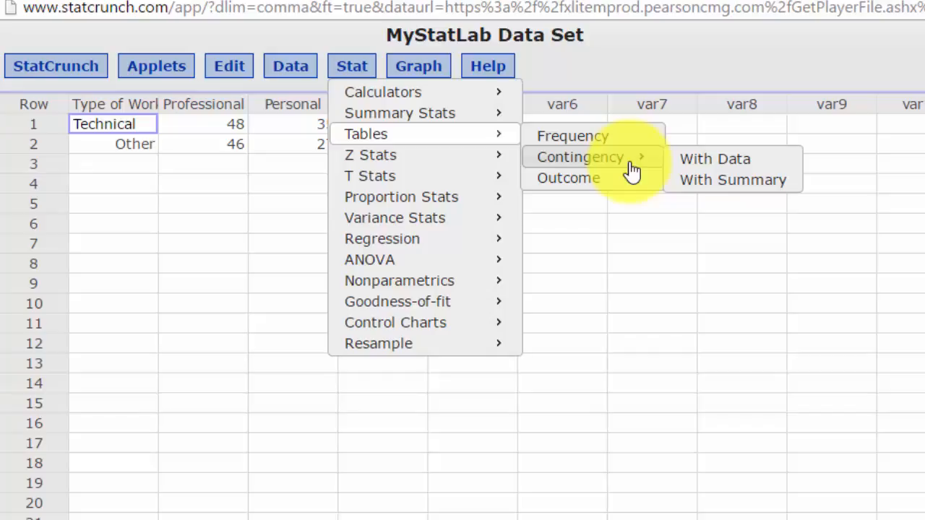
left_click(716, 163)
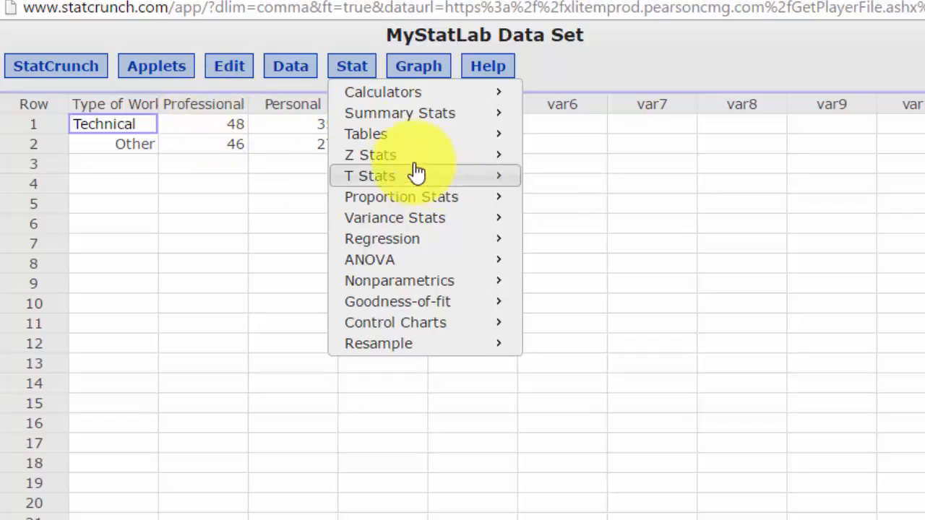
mouse_move(434, 136)
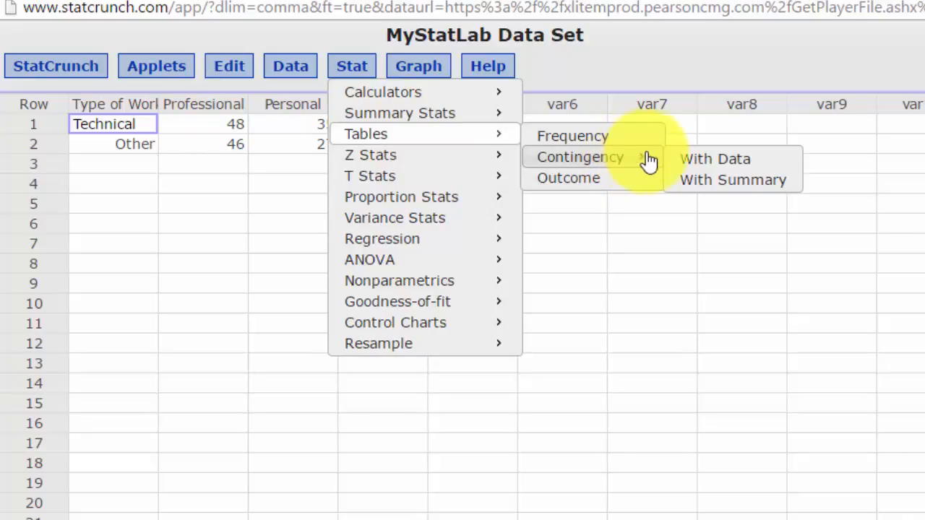
left_click(745, 189)
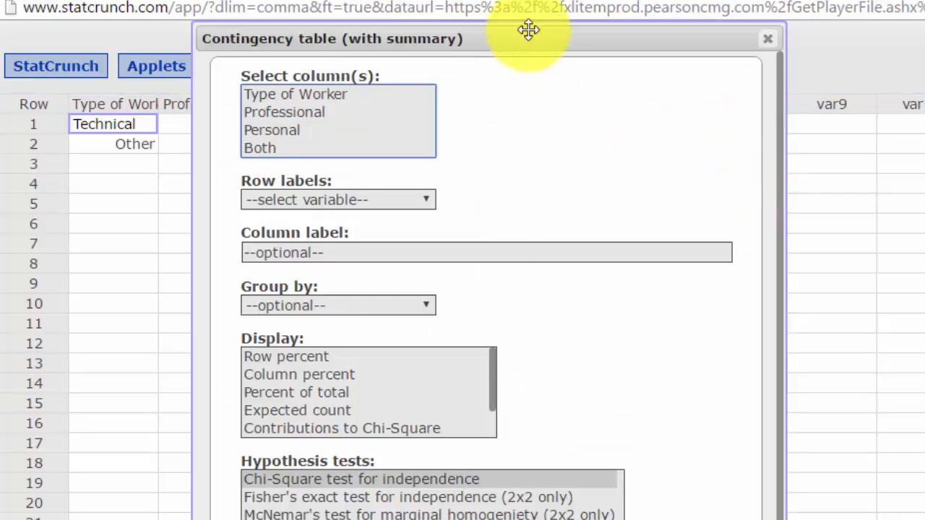
left_click_drag(472, 36, 615, 25)
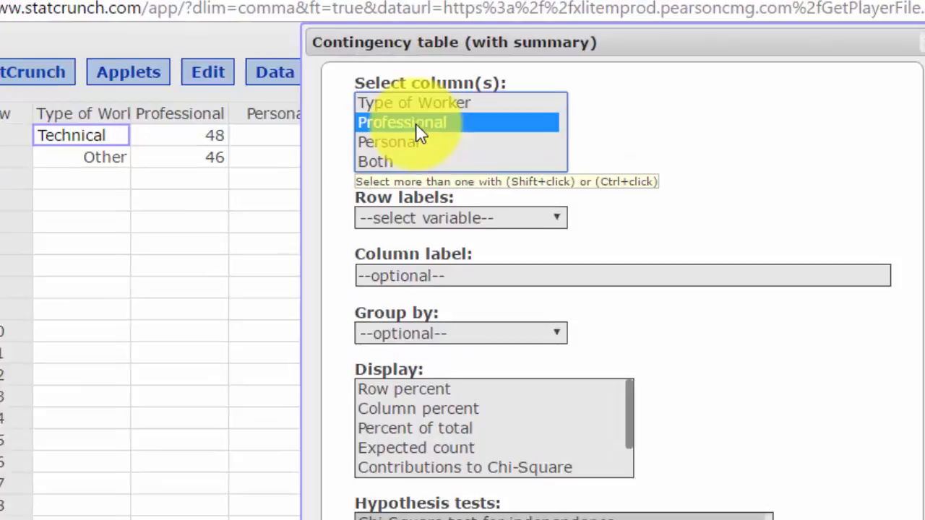
Select the Professional, Personal and Both columns for the table and use Type of Worker as row labels
left_click(418, 141, "shift")
left_click(412, 162, "shift")
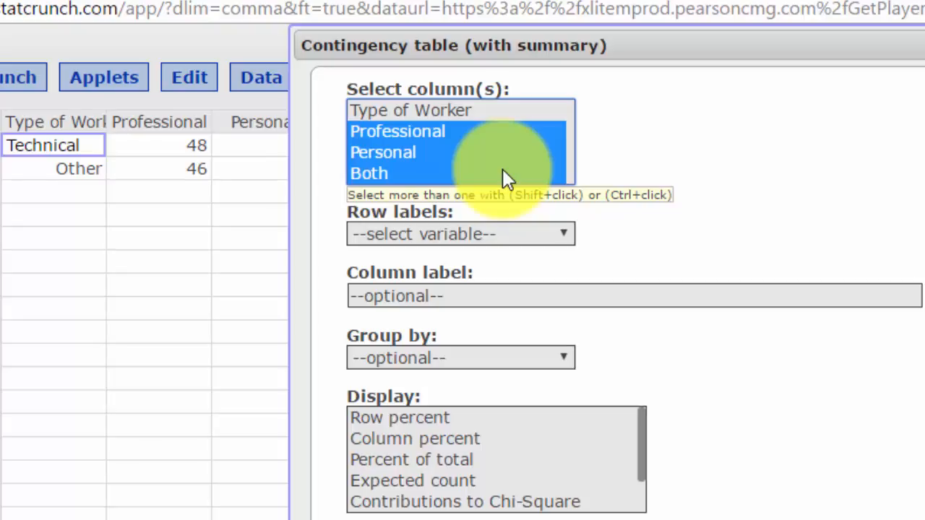
left_click(564, 234)
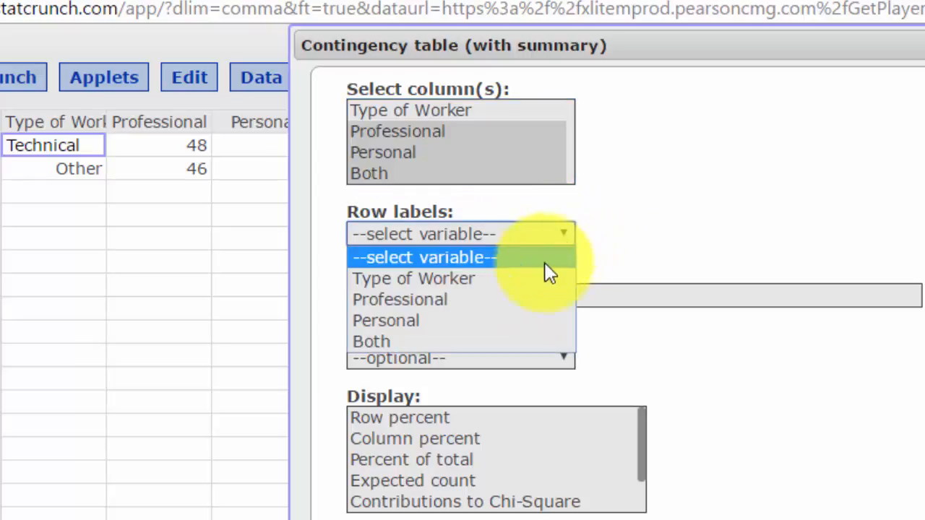
left_click(546, 286)
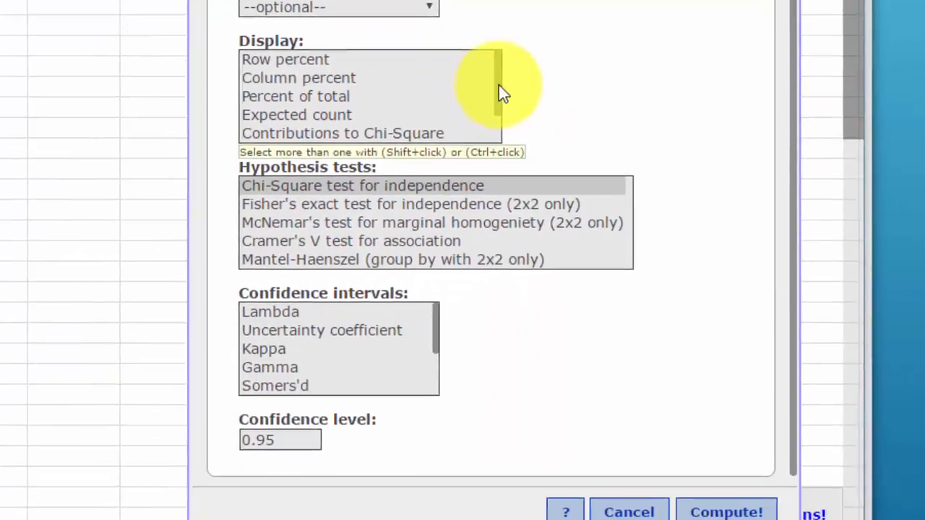
Compute the contingency table with the Chi-Square test for independence, and reposition and widen the results window
left_click_drag(641, 446, 637, 485)
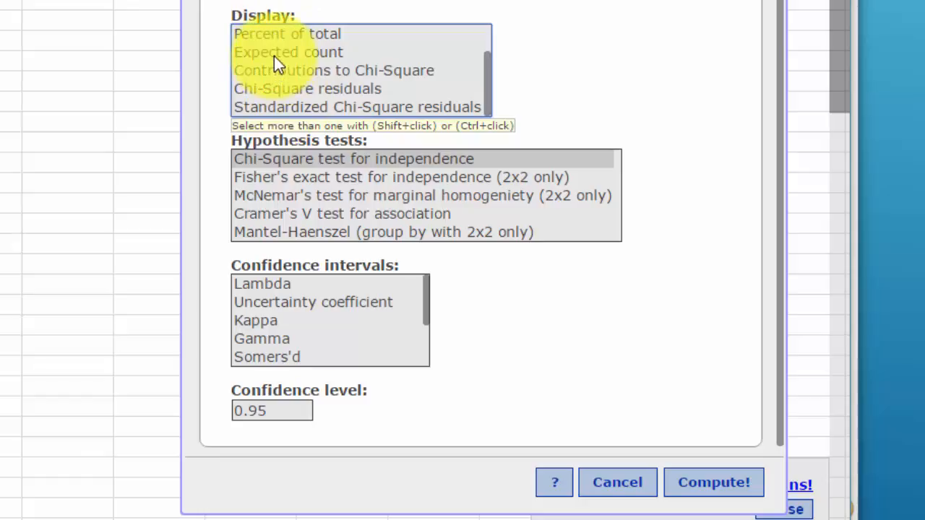
left_click(304, 161)
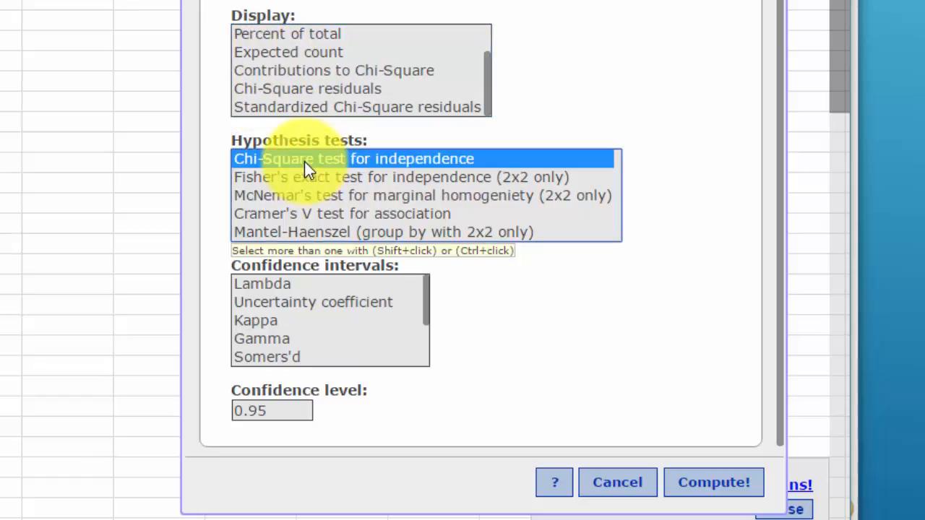
left_click(713, 486)
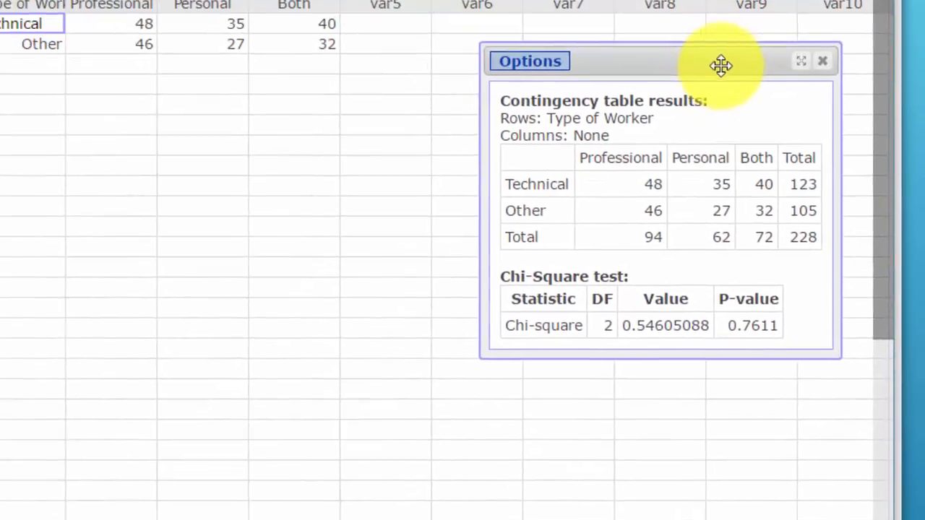
left_click_drag(721, 65, 354, 103)
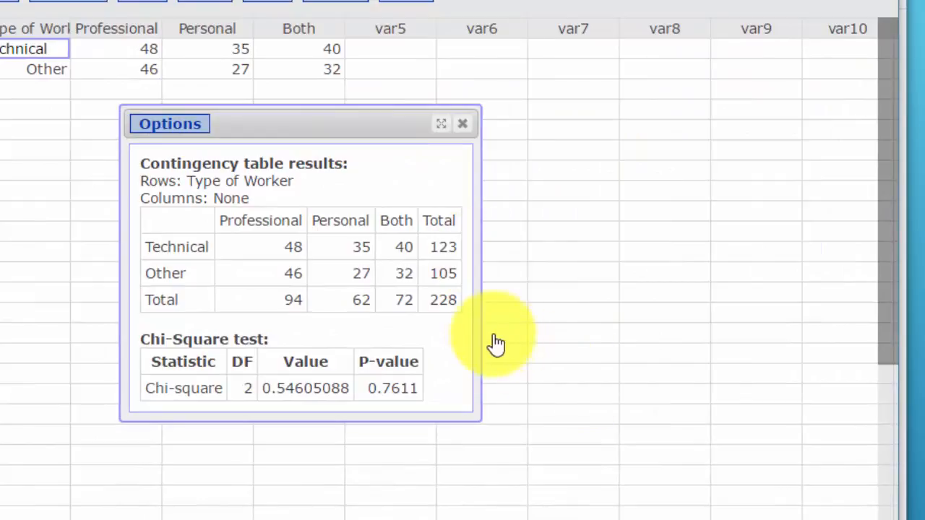
left_click_drag(481, 333, 684, 337)
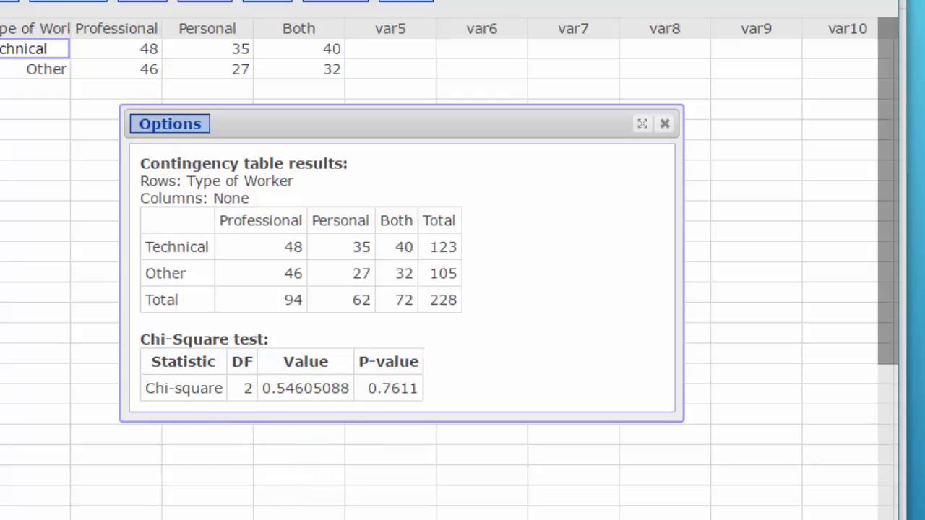
Open another Chi-Square calculator and compute the critical value for 2 degrees of freedom with an upper-tail (≥) probability of .1
left_click(266, 3)
mouse_move(275, 21)
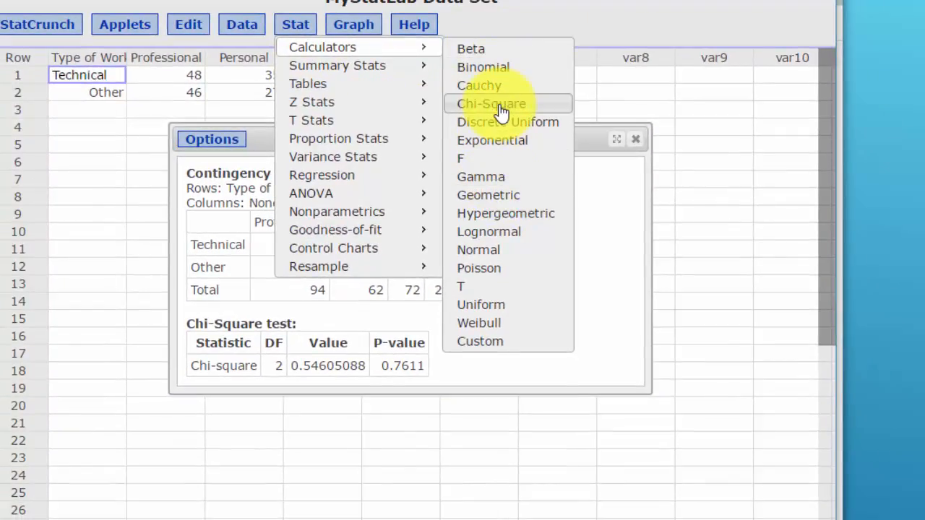
left_click(496, 106)
double_click(554, 483)
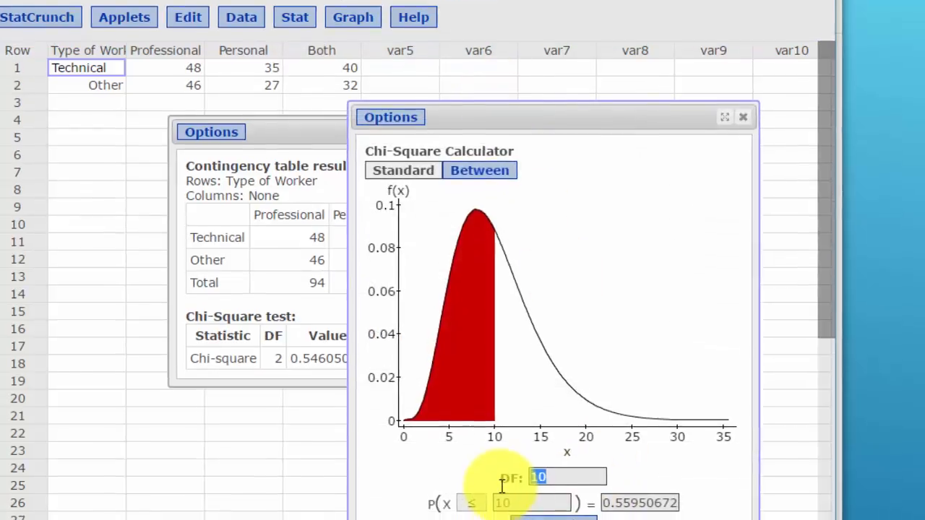
type("2")
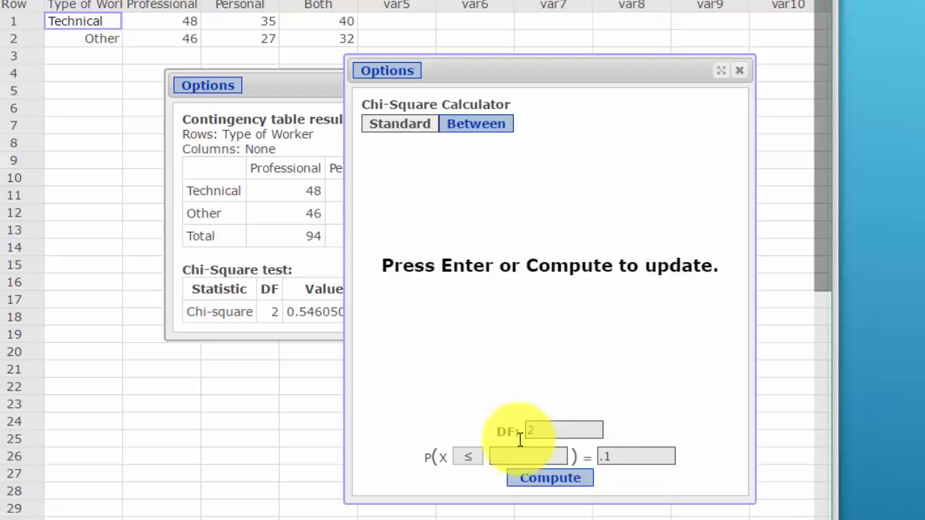
left_click(468, 457)
left_click(469, 489)
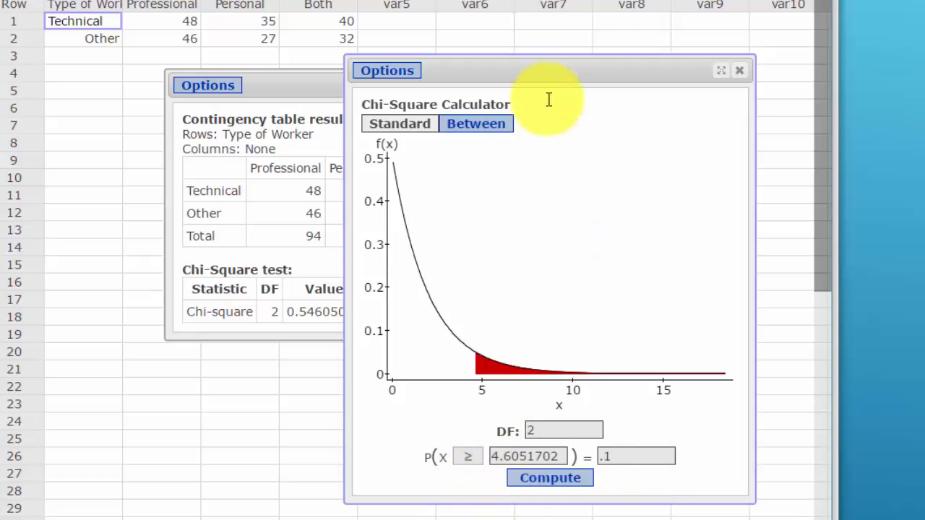
Arrange the Chi-Square calculator and contingency results beside each other for comparison, and return to the homework question
left_click_drag(554, 64, 743, 50)
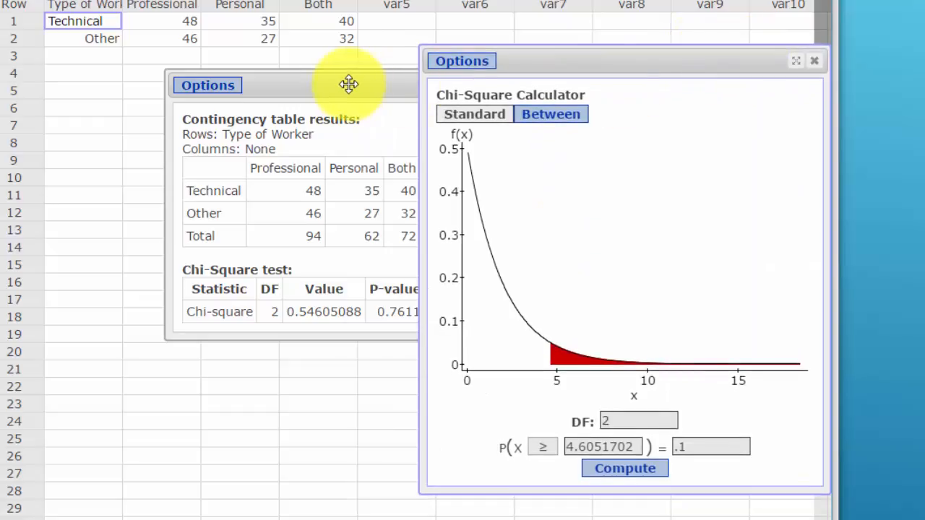
mouse_move(349, 83)
left_mouse_down()
mouse_move(176, 93)
mouse_move(152, 86)
left_mouse_up()
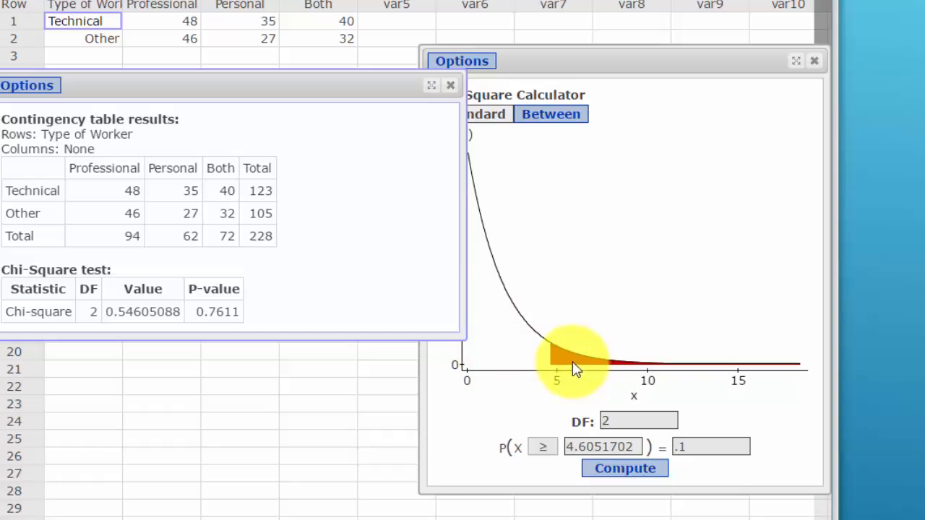
left_click(715, 2)
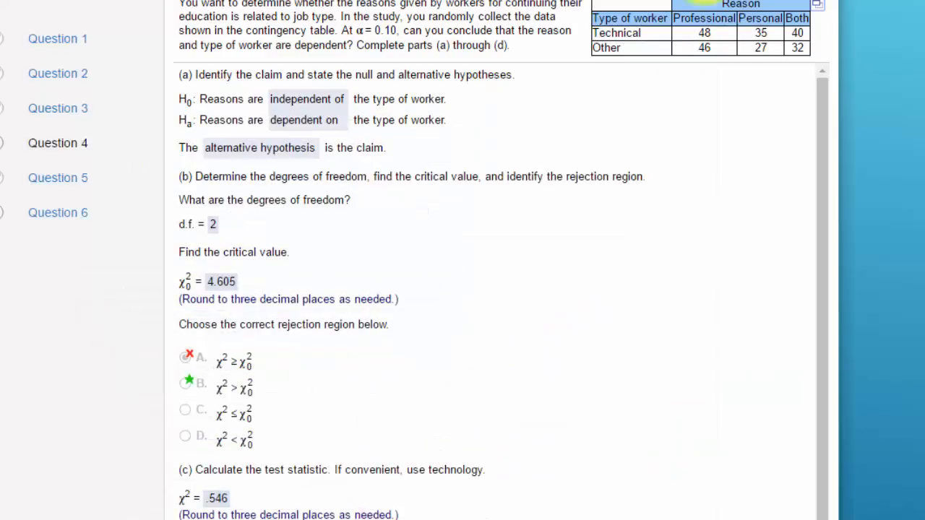